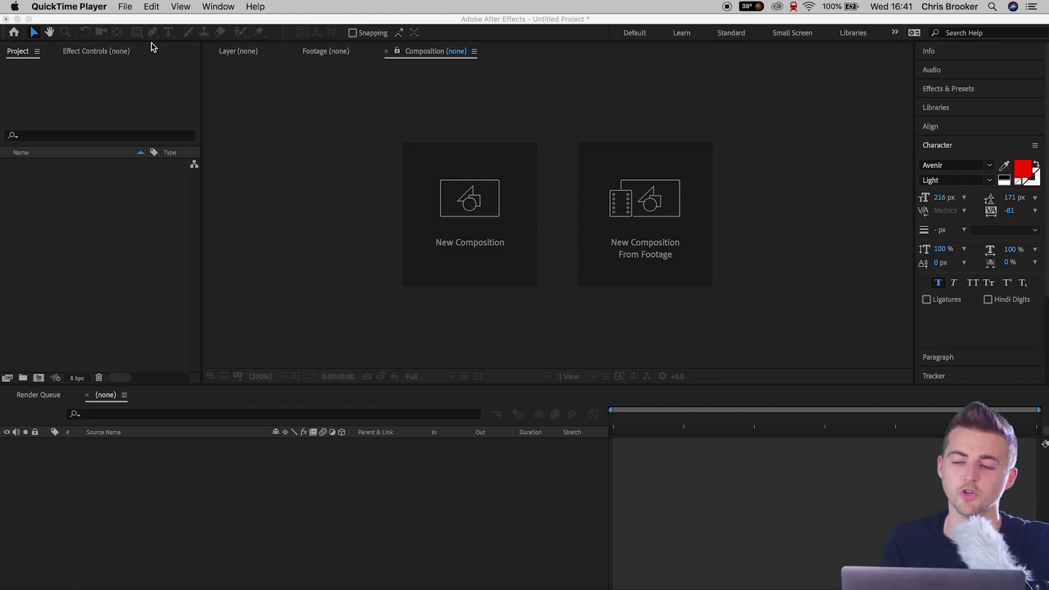
# Create Comp 1 at 1920x1080, 23.976 fps, 10 seconds long, with a black background.
pyautogui.click(479, 224)
pyautogui.click(480, 223)
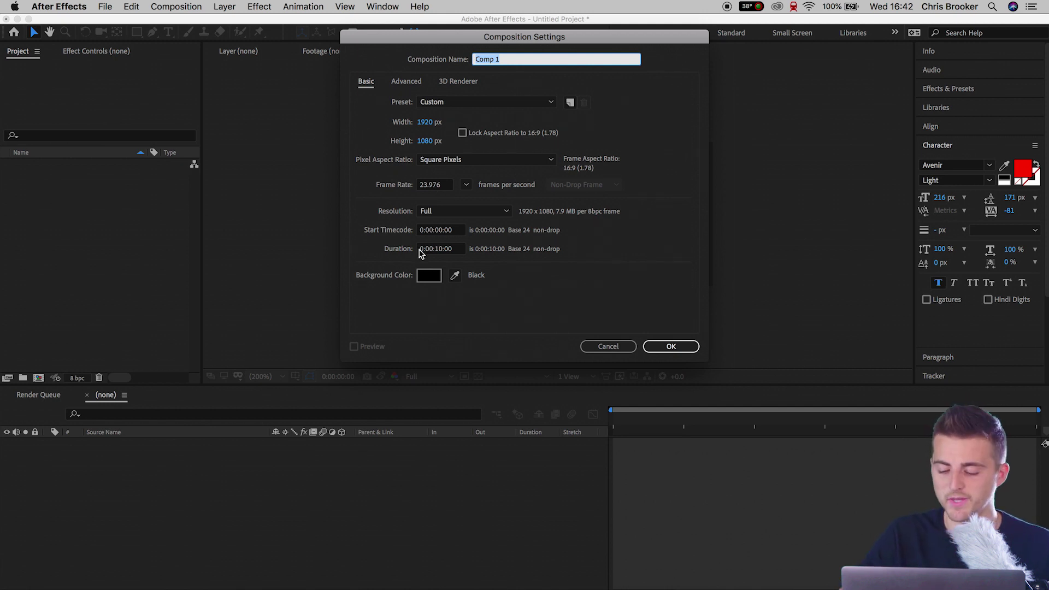
pyautogui.press('Return')
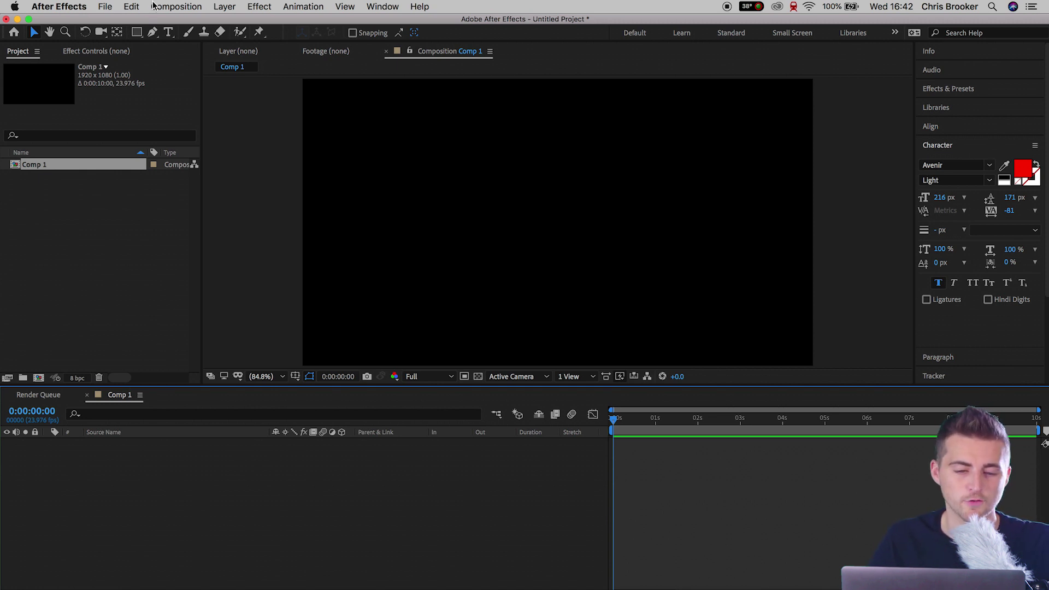
# Add a text layer in the viewer reading BROOKER.
pyautogui.click(169, 33)
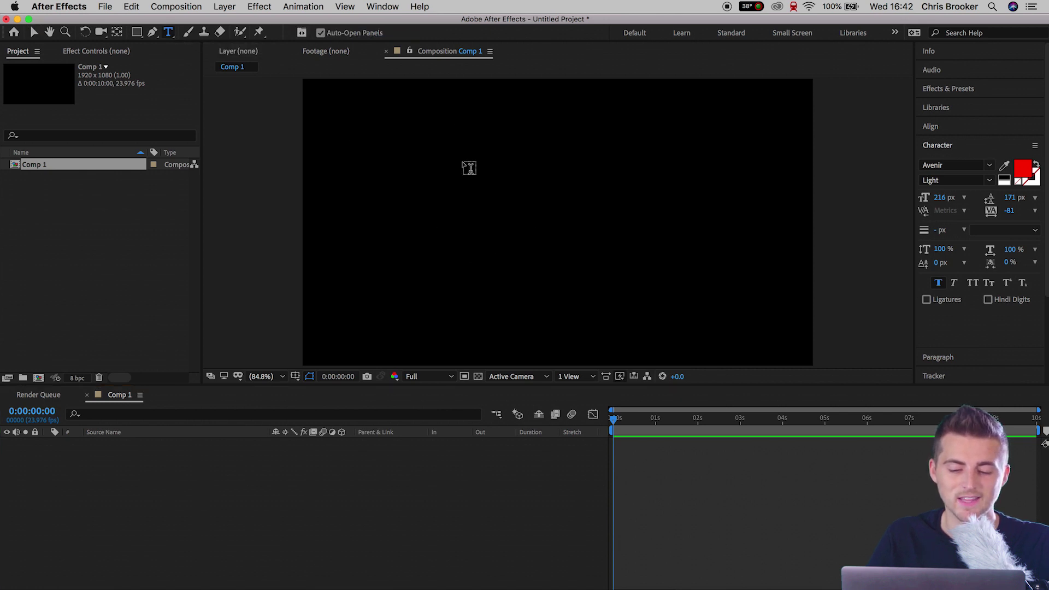
pyautogui.click(444, 211)
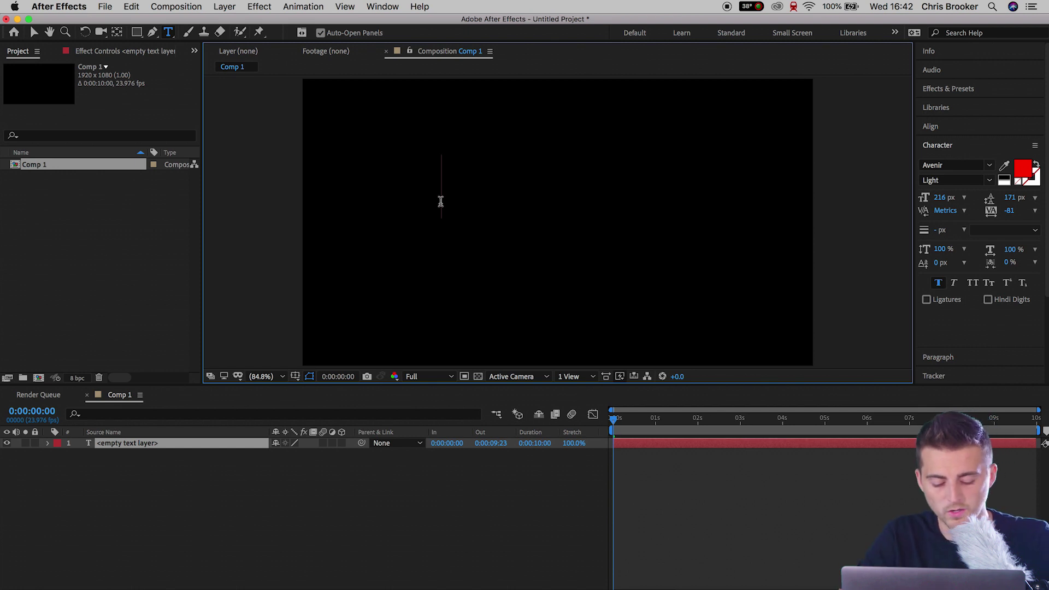
pyautogui.write('BROOKE')
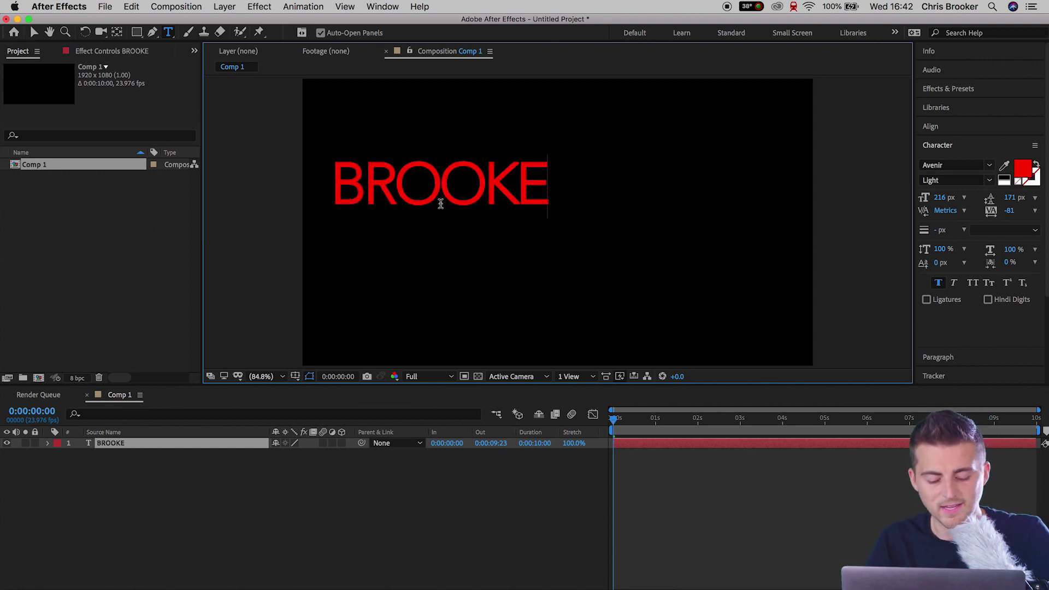
pyautogui.write('R')
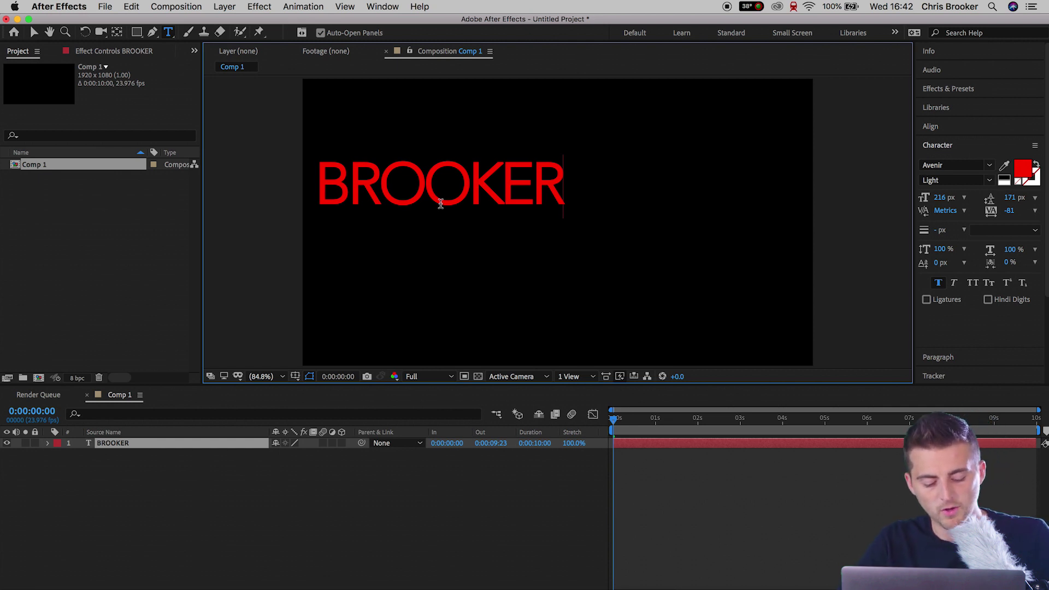
# Set the BROOKER text fill colour to white (FFFFFF) and return to the Selection tool.
pyautogui.doubleClick(440, 204)
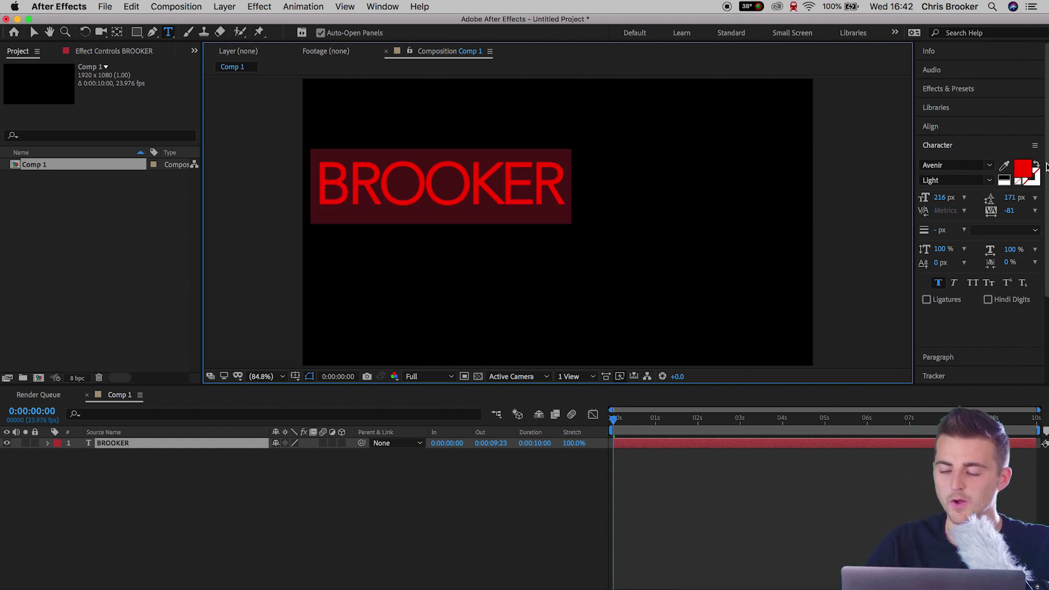
pyautogui.click(1034, 171)
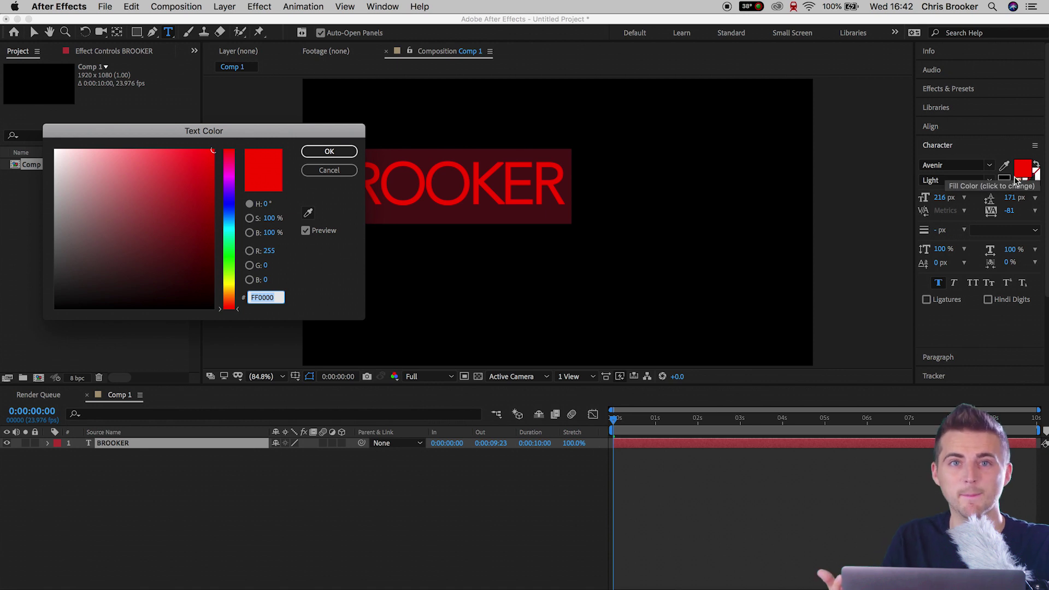
pyautogui.click(284, 107)
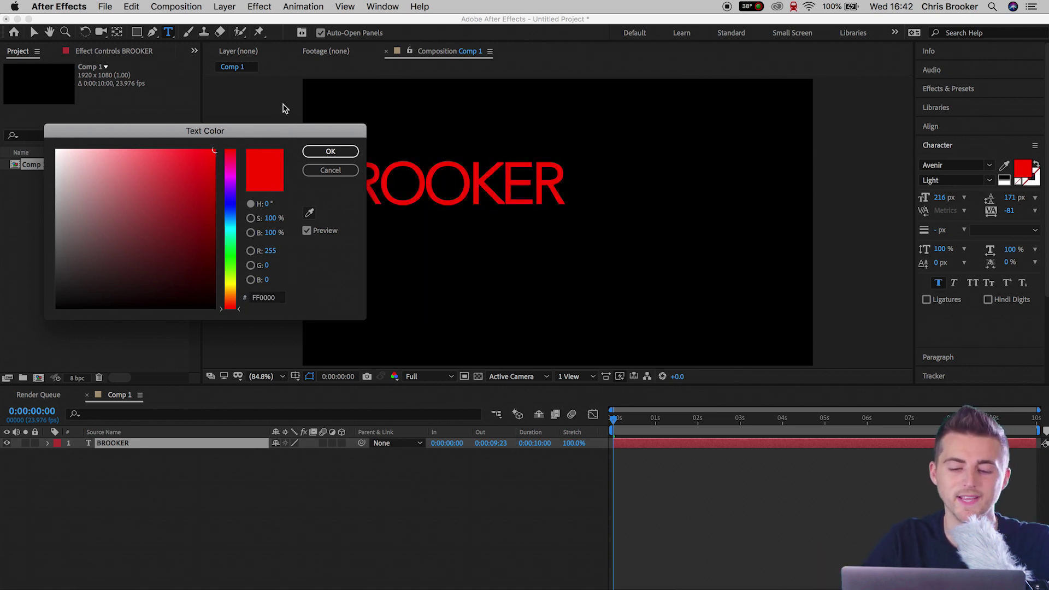
pyautogui.click(57, 150)
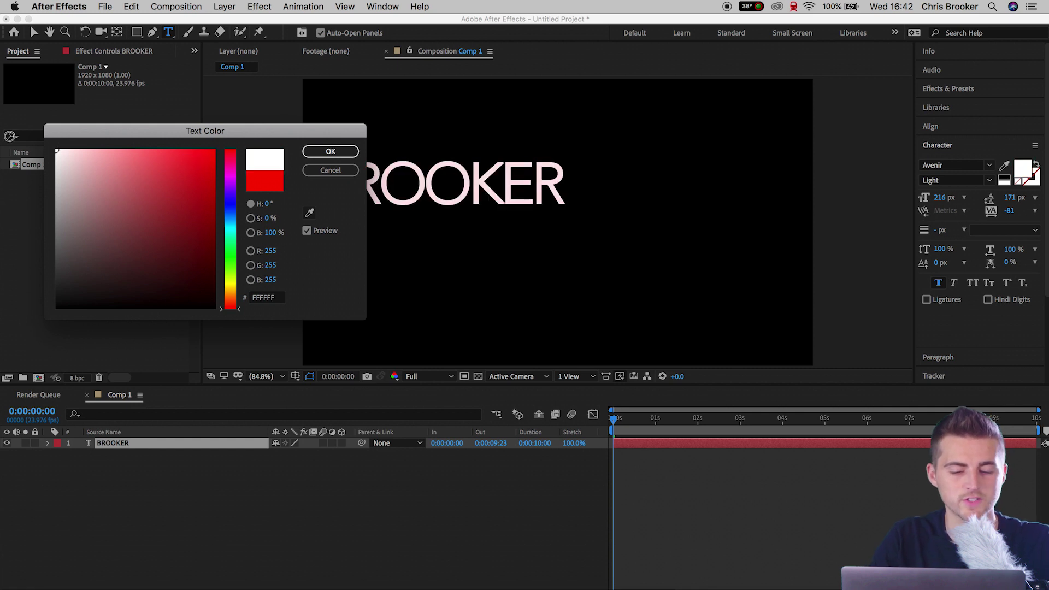
pyautogui.click(328, 152)
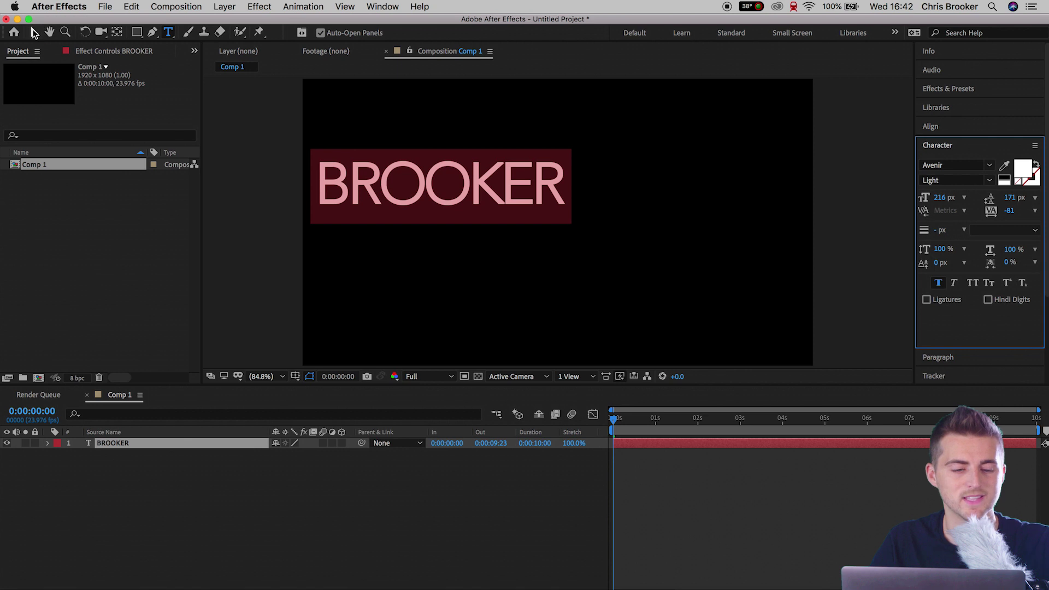
pyautogui.click(34, 32)
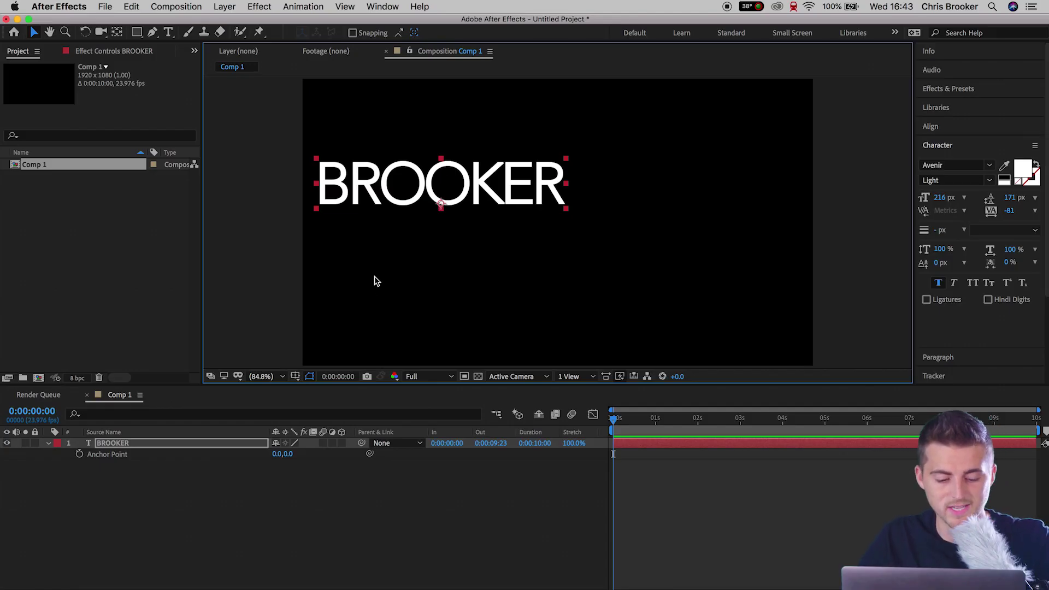
# Demonstrate BROOKER's rotation, then set the anchor point y to -71 to centre it vertically.
pyautogui.press('r')
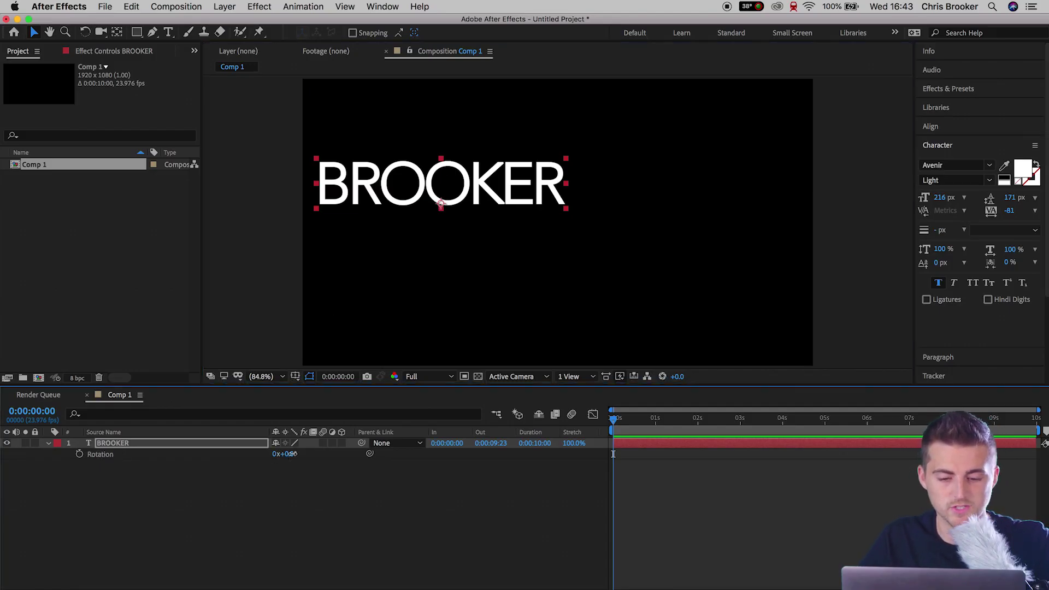
pyautogui.moveTo(284, 457); pyautogui.dragTo(262, 441)
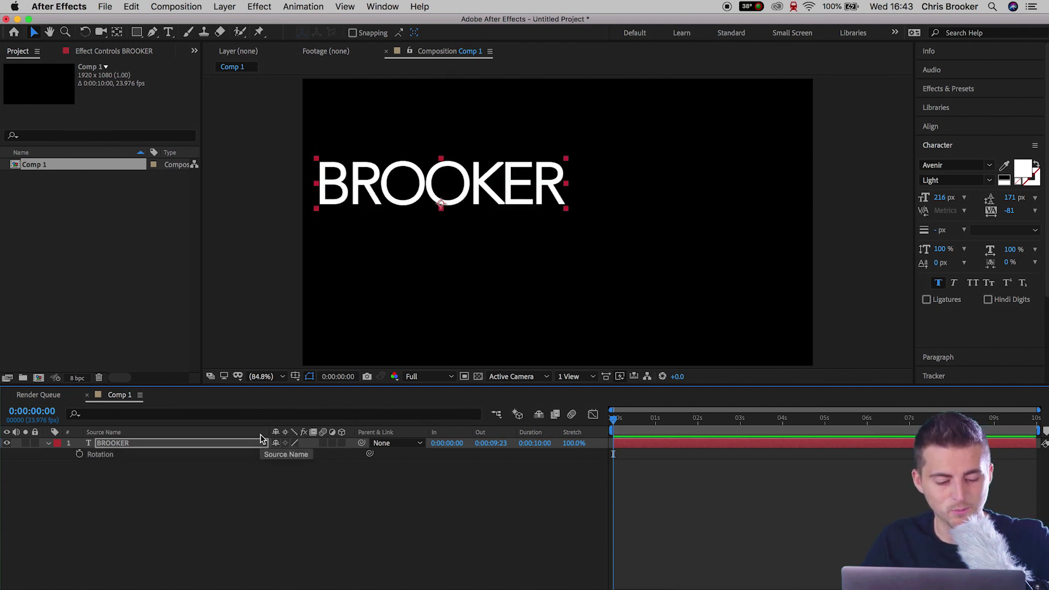
pyautogui.press('a')
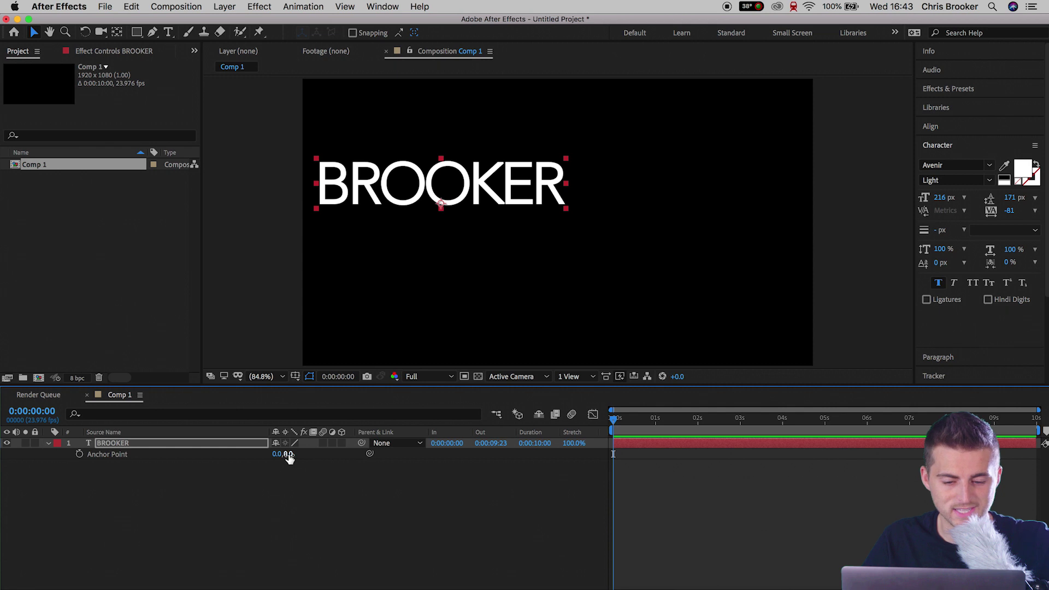
pyautogui.moveTo(289, 457); pyautogui.dragTo(273, 457)
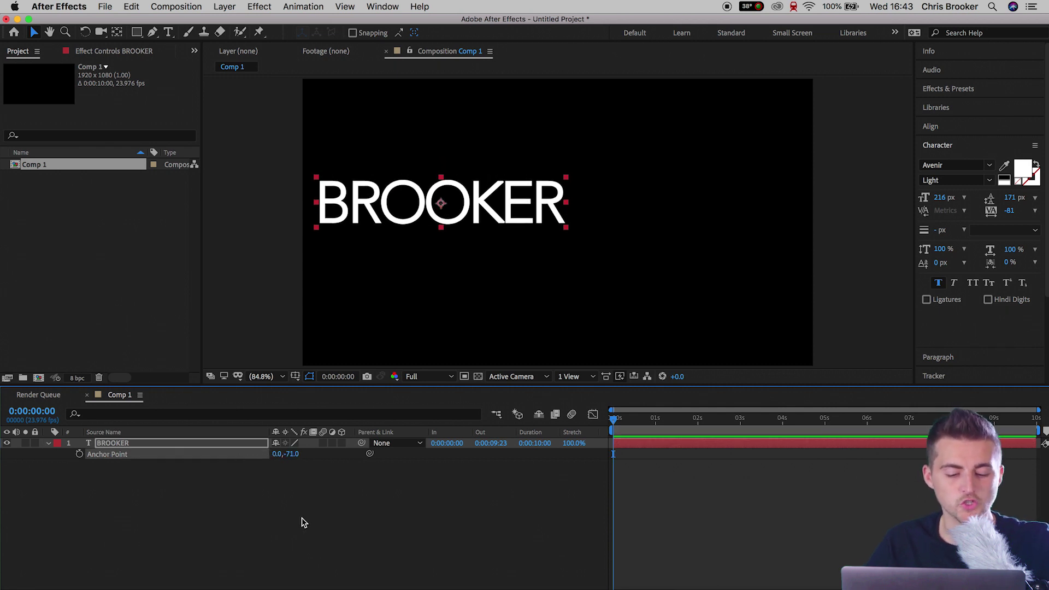
# Turn on the Proportional Grid and move BROOKER to the composition centre (959.7, 544.7).
pyautogui.click(295, 377)
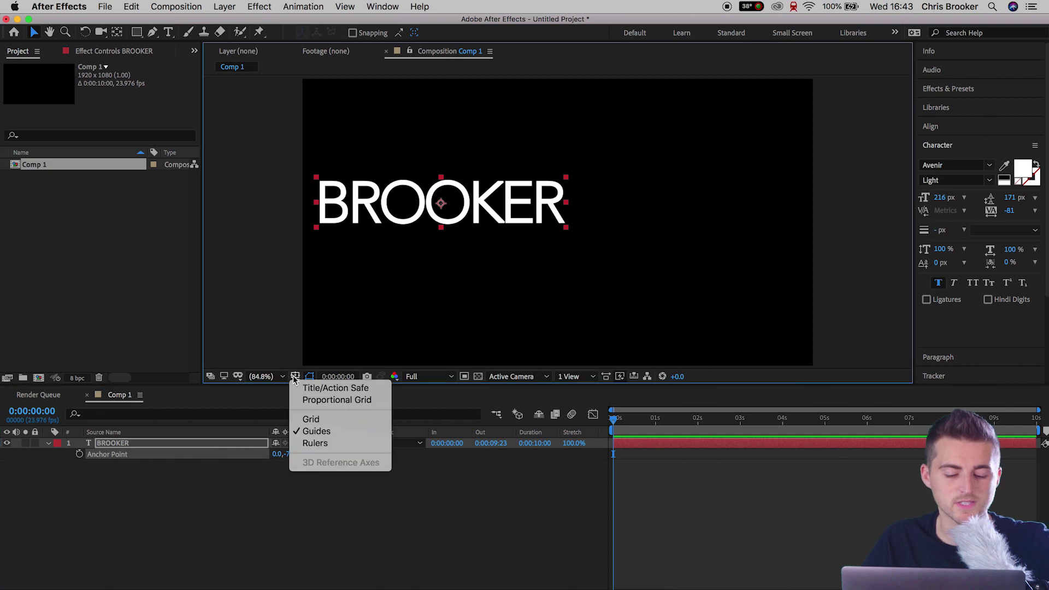
pyautogui.click(333, 400)
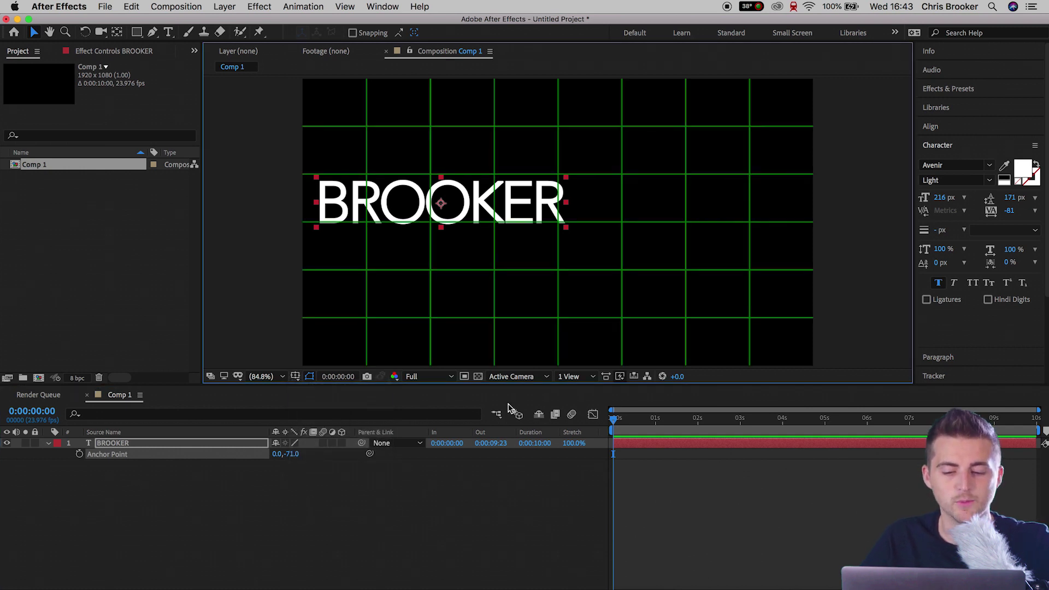
pyautogui.moveTo(486, 205); pyautogui.dragTo(601, 220)
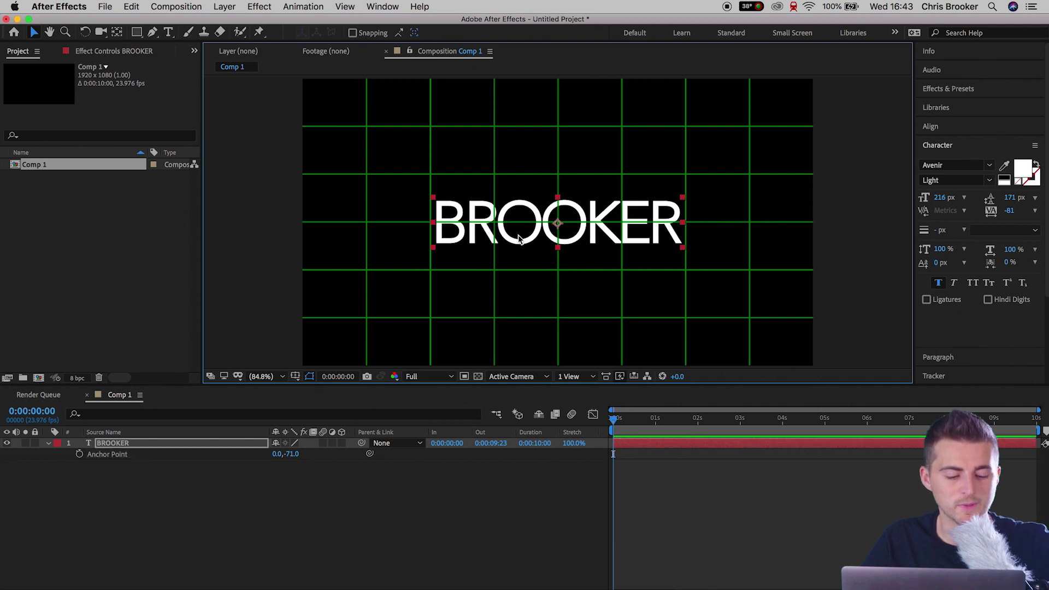
pyautogui.click(48, 444)
# Add a Tracking animator to the BROOKER text layer.
pyautogui.click(49, 444)
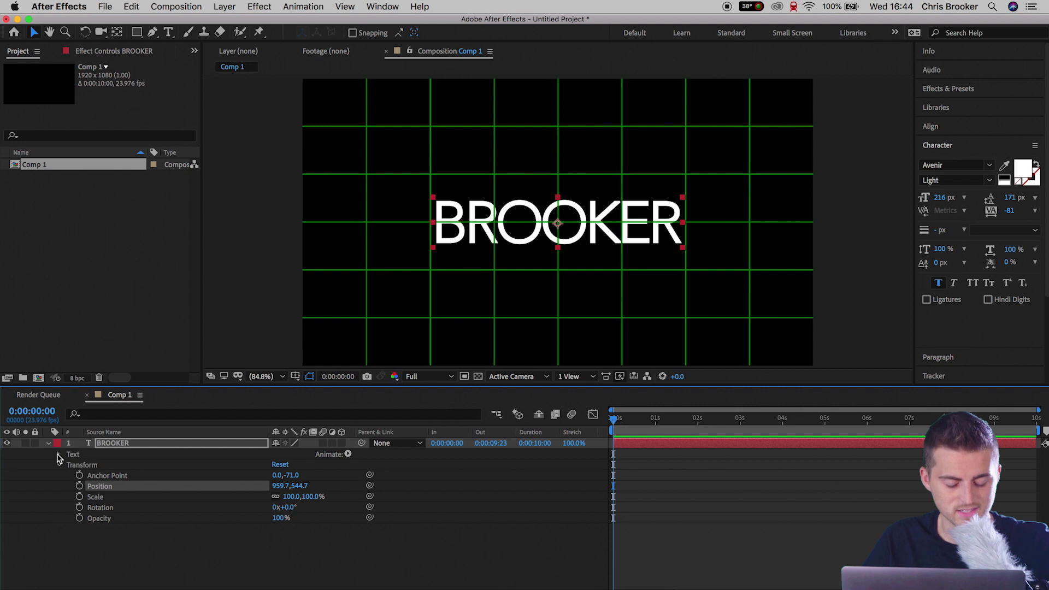
pyautogui.click(60, 454)
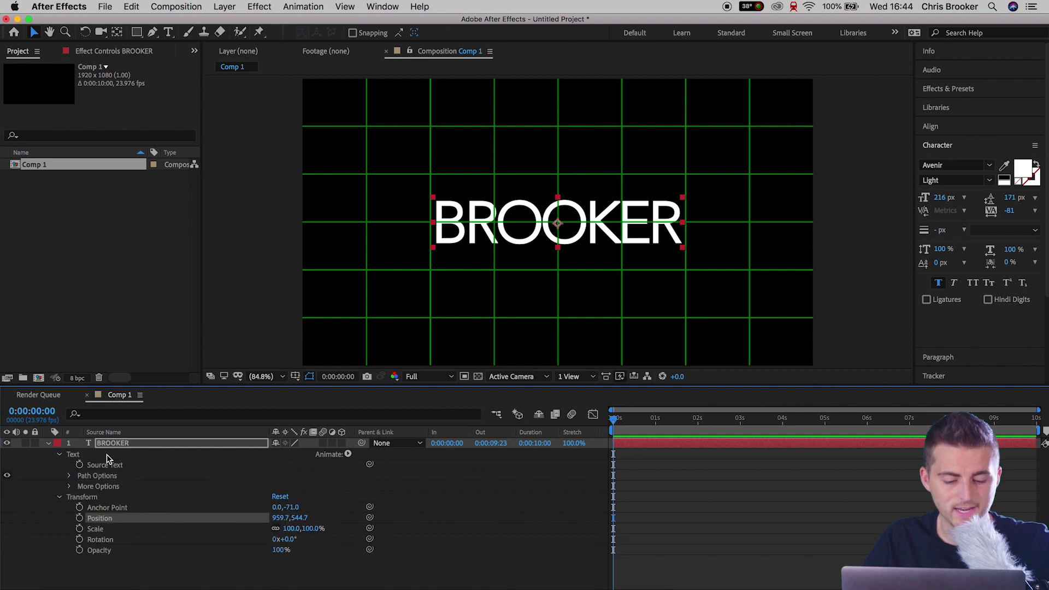
pyautogui.click(348, 455)
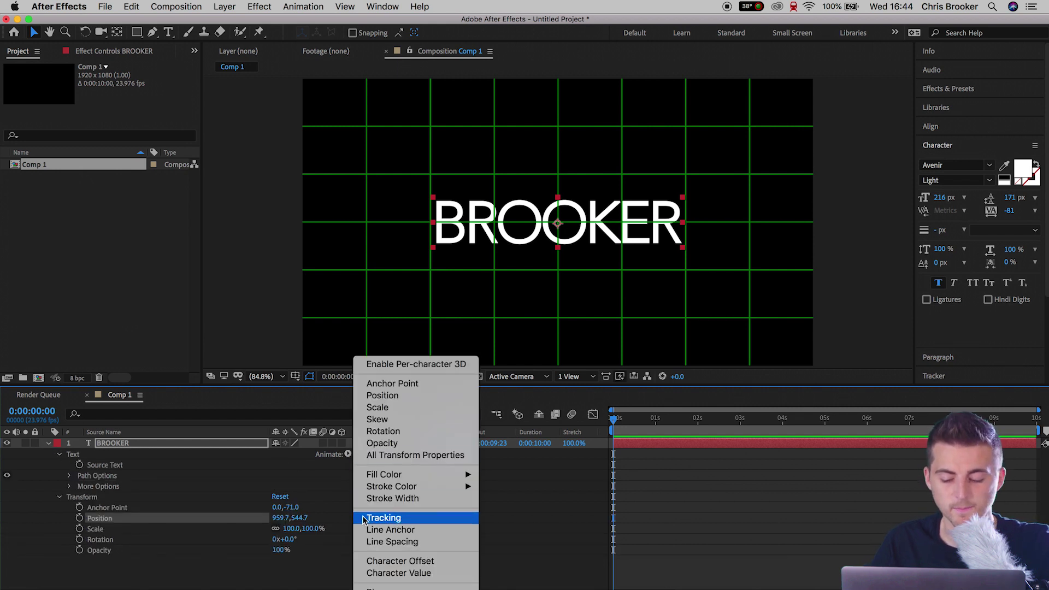
pyautogui.click(384, 519)
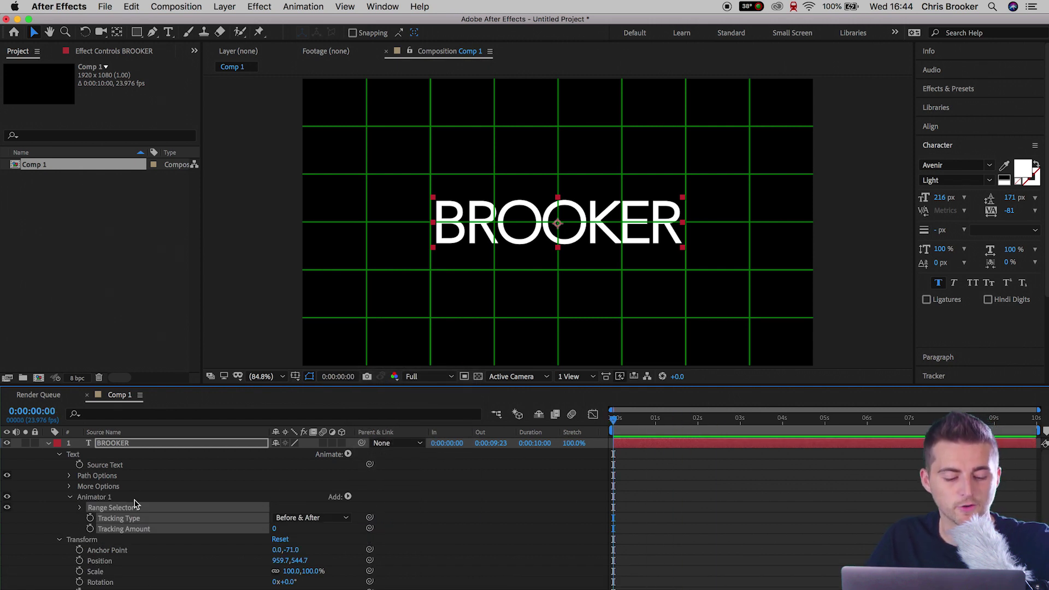
# Keyframe Tracking Amount from 0 at the start to 98 at two seconds, then preview.
pyautogui.click(90, 529)
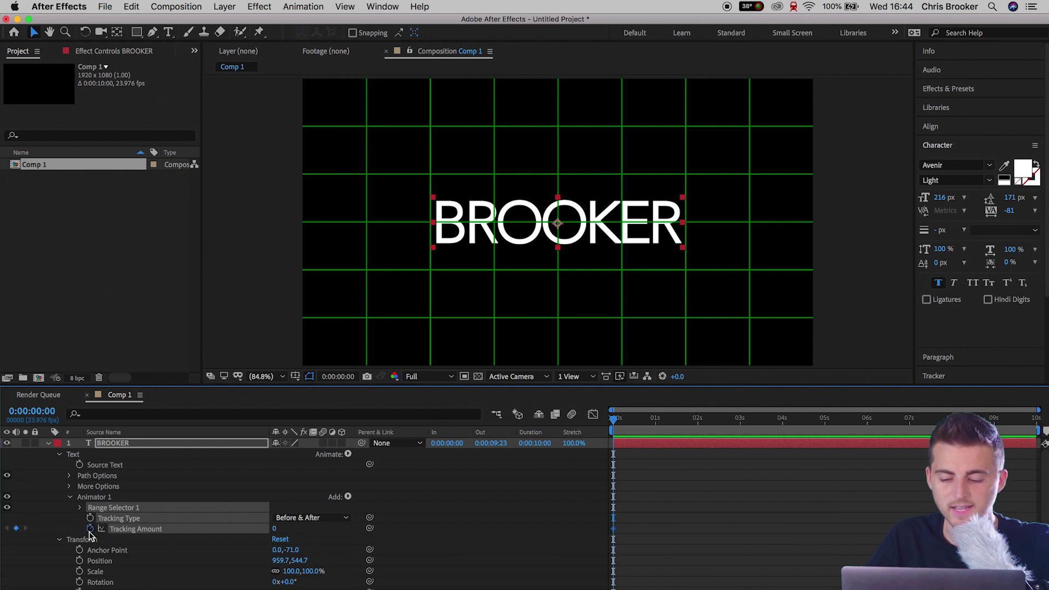
pyautogui.click(91, 518)
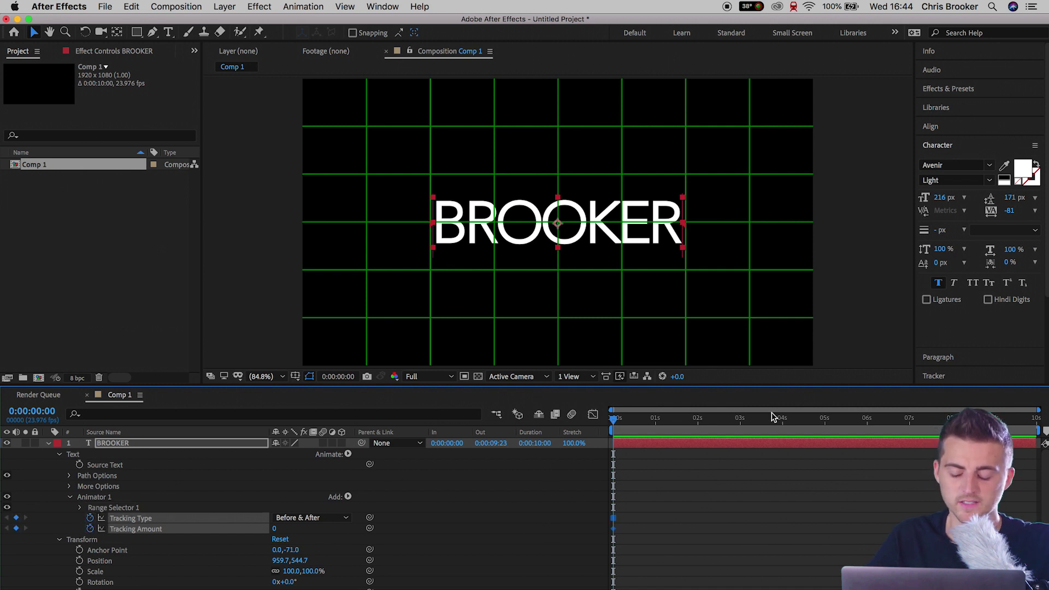
pyautogui.moveTo(657, 431); pyautogui.dragTo(701, 426)
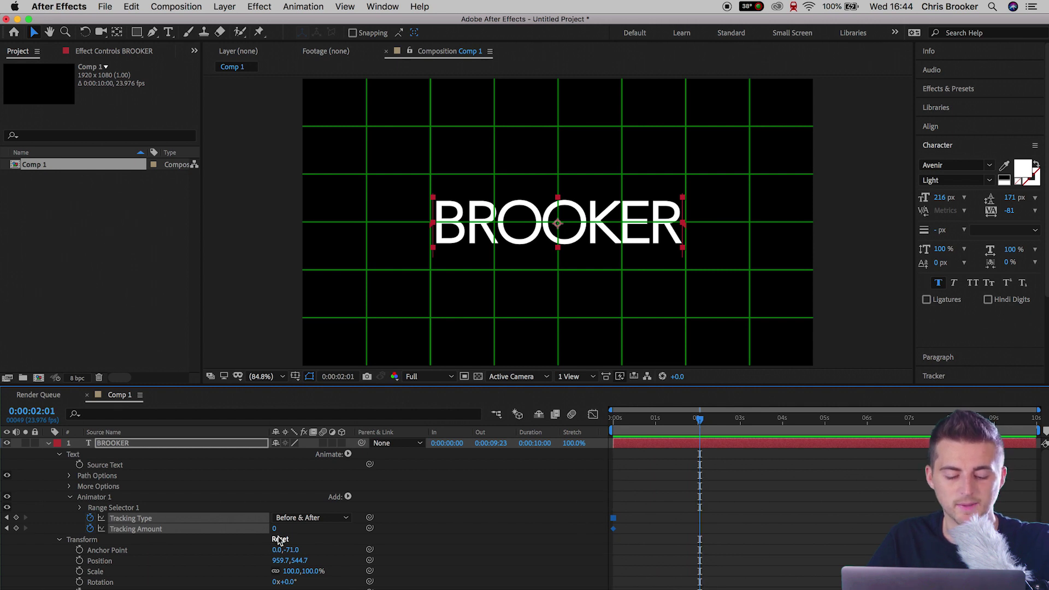
pyautogui.moveTo(274, 528); pyautogui.dragTo(333, 528)
pyautogui.click(867, 529)
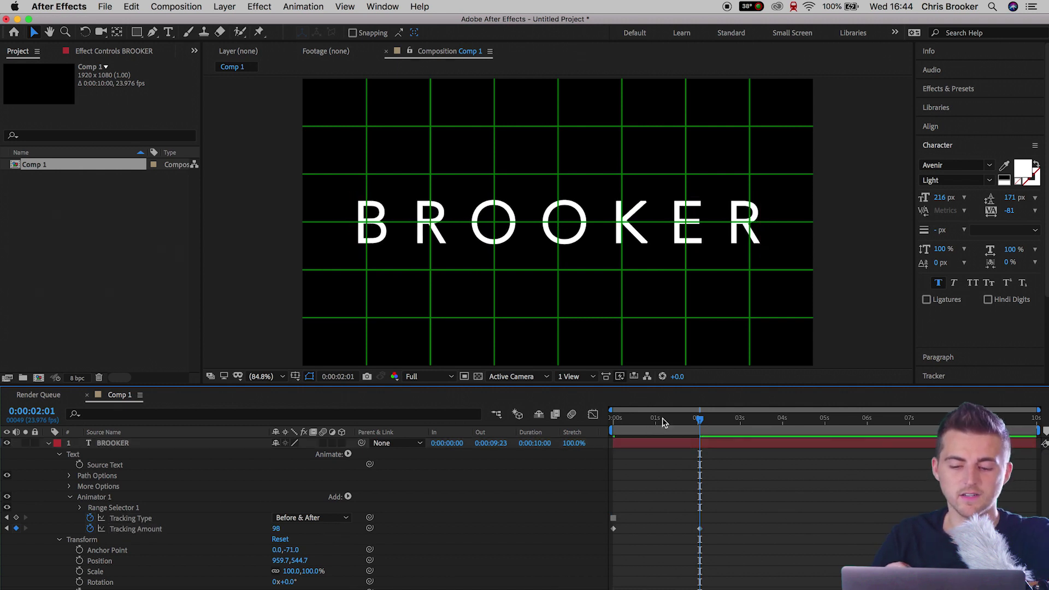
pyautogui.press('space')
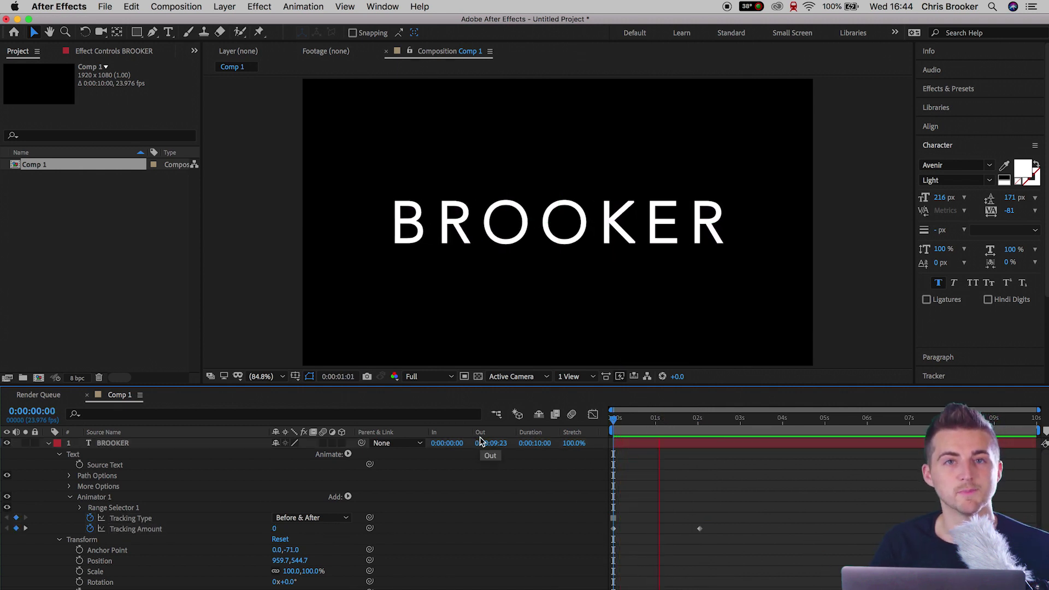
# Change the two-second Tracking Amount keyframe to 50.
pyautogui.press('space')
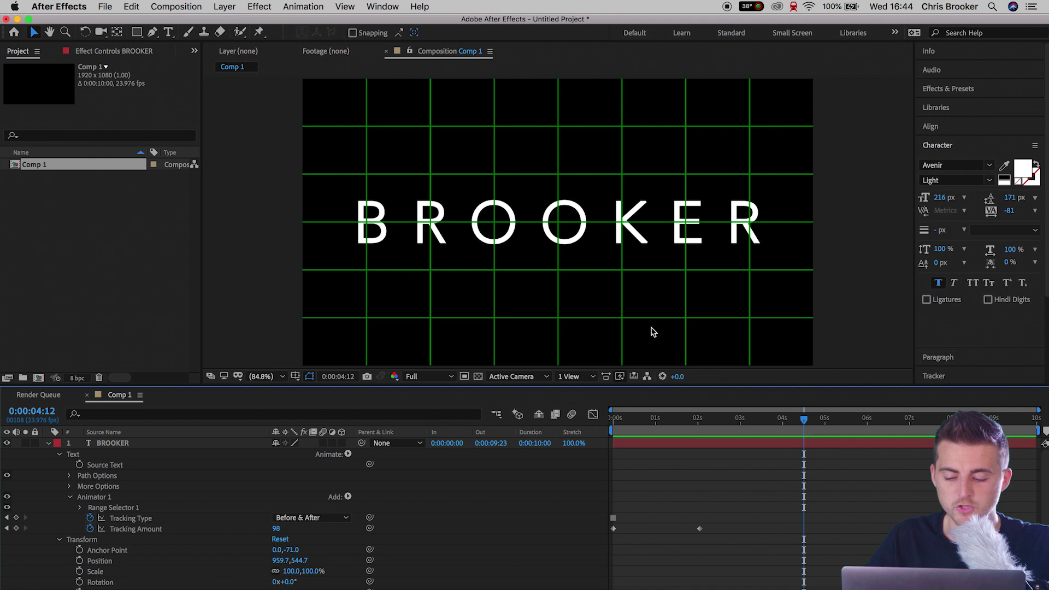
pyautogui.click(697, 428)
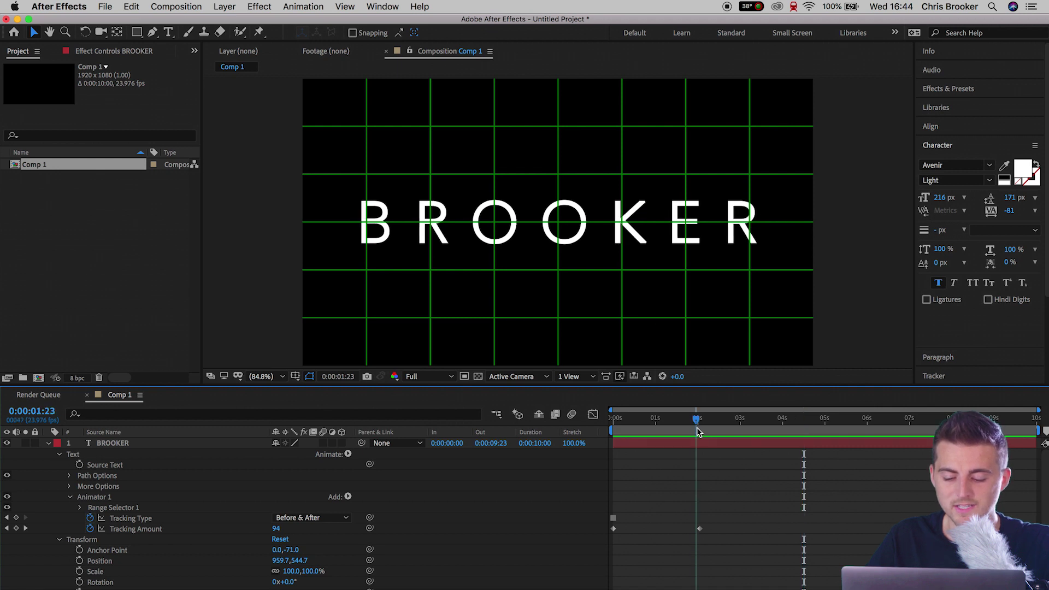
pyautogui.click(698, 529)
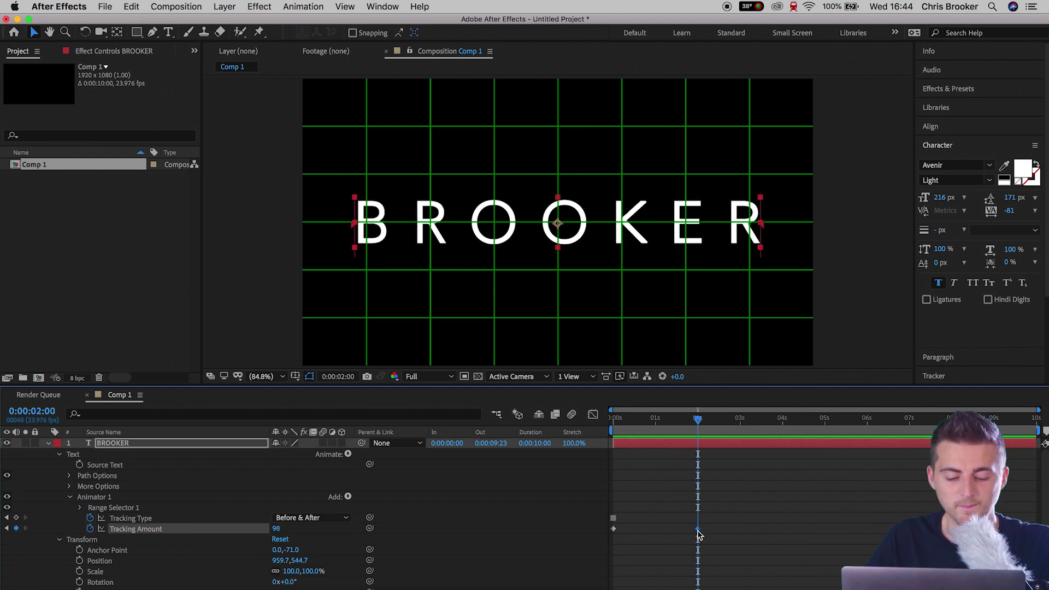
pyautogui.click(277, 529)
pyautogui.press('Return')
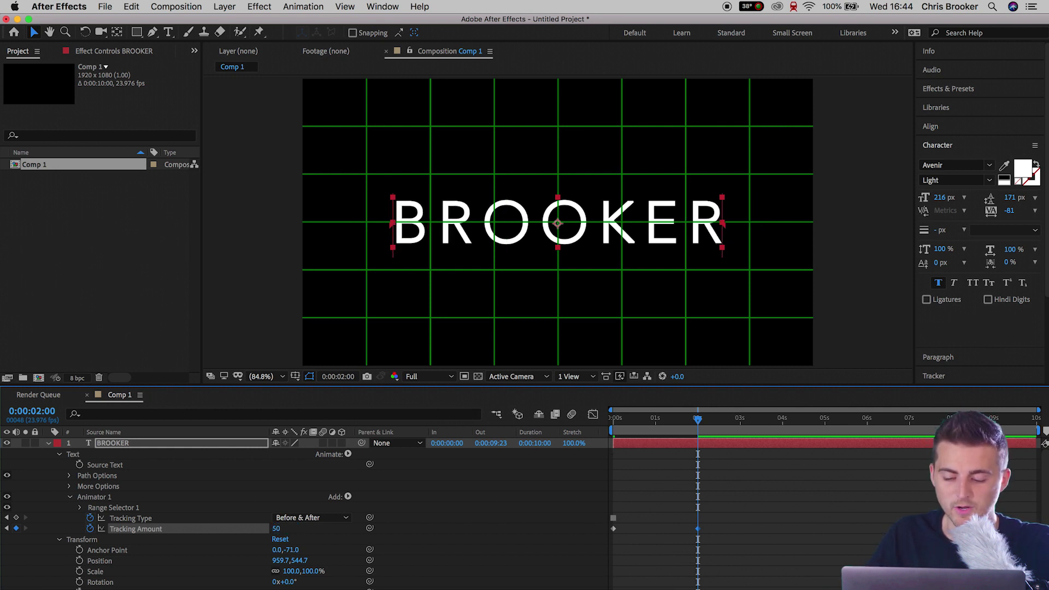
# Move the tracking keyframe to about five seconds, preview, and show only Scale.
pyautogui.moveTo(698, 529); pyautogui.dragTo(832, 529)
pyautogui.click(831, 421)
pyautogui.press('Home')
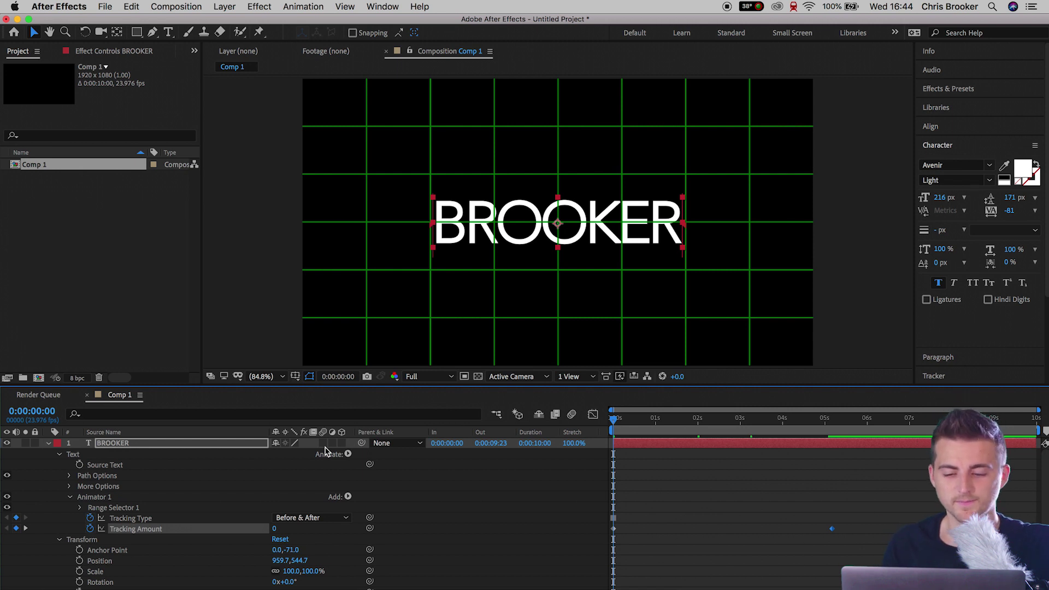
pyautogui.press('space')
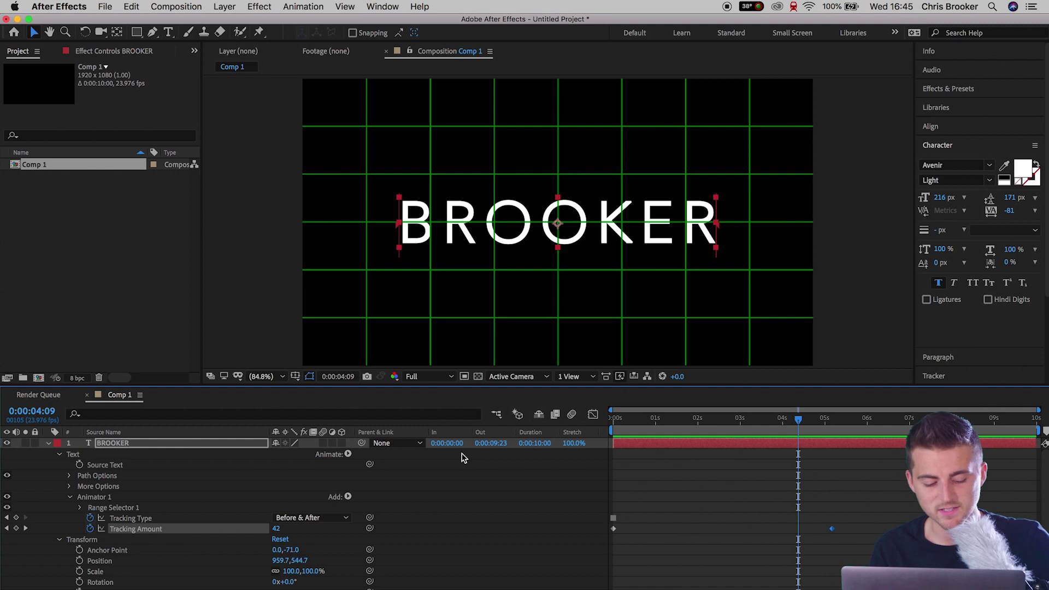
pyautogui.press('s')
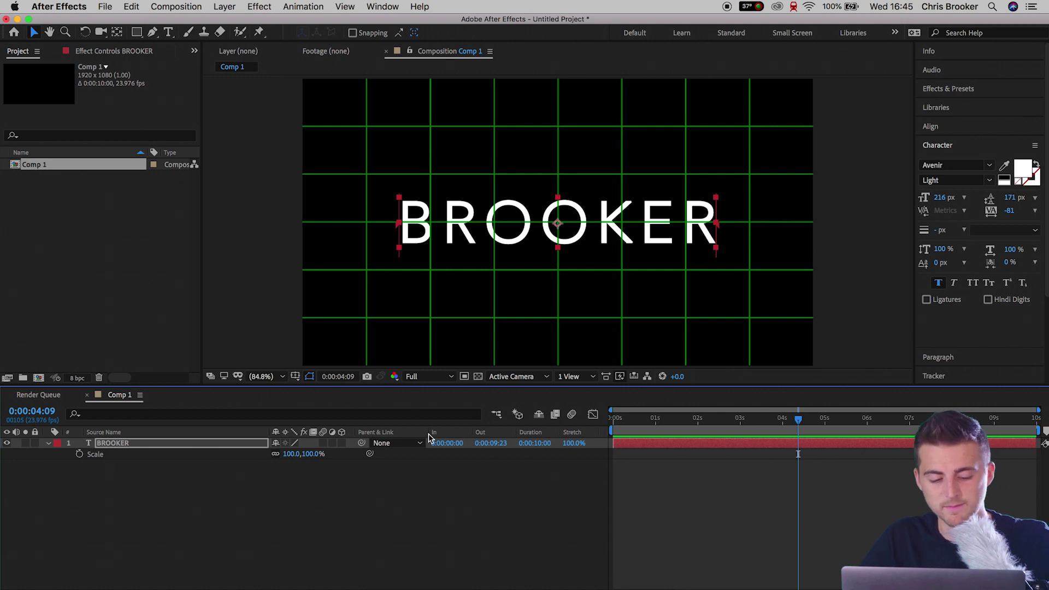
# Keyframe BROOKER's Scale at 100% near four seconds and 77% at the start, then preview.
pyautogui.click(79, 455)
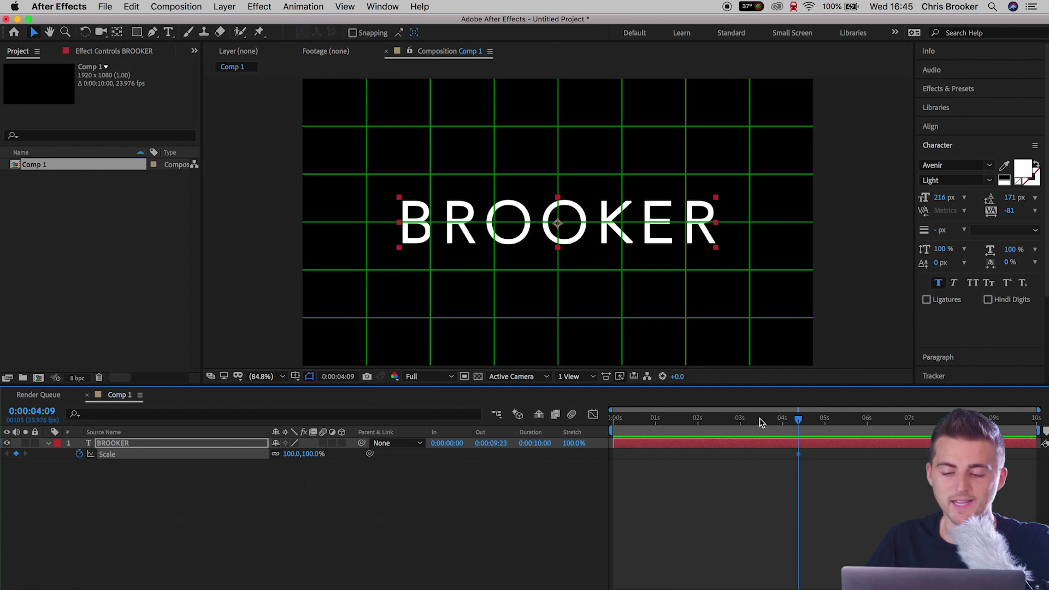
pyautogui.moveTo(762, 423); pyautogui.dragTo(612, 421)
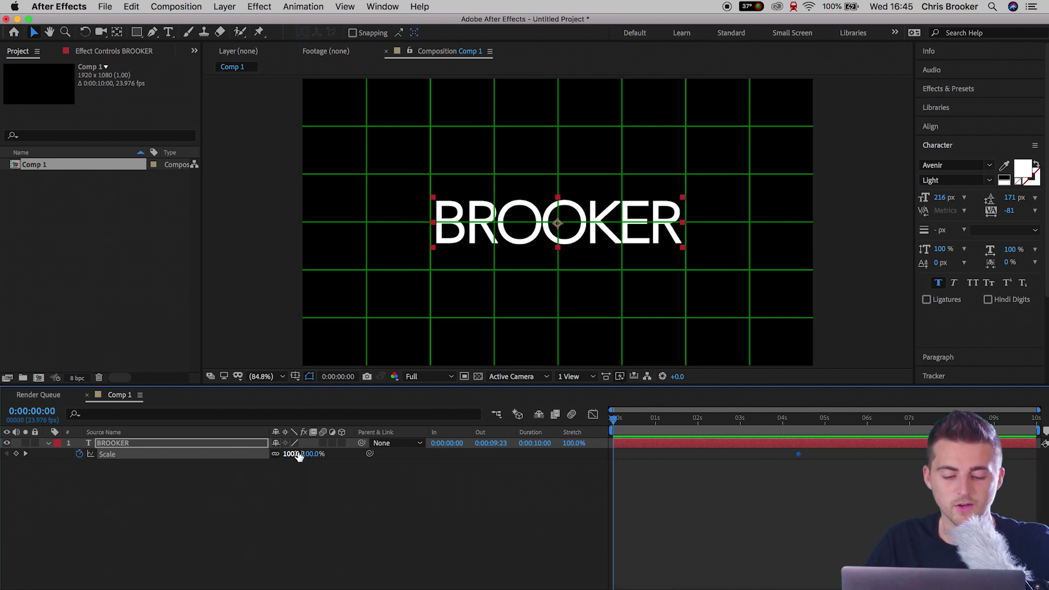
pyautogui.moveTo(299, 457); pyautogui.dragTo(284, 453)
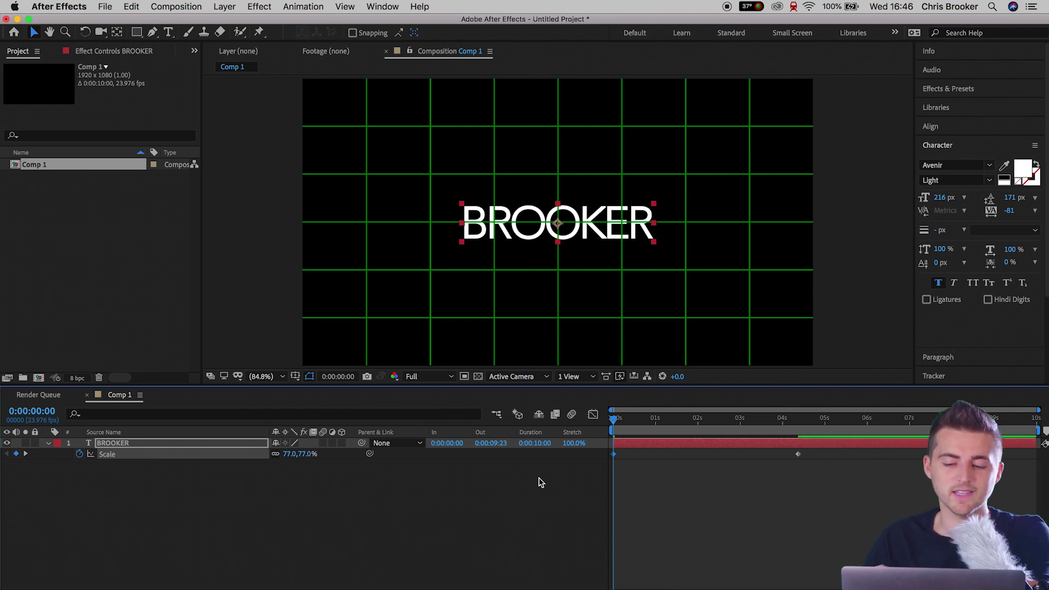
pyautogui.press('space')
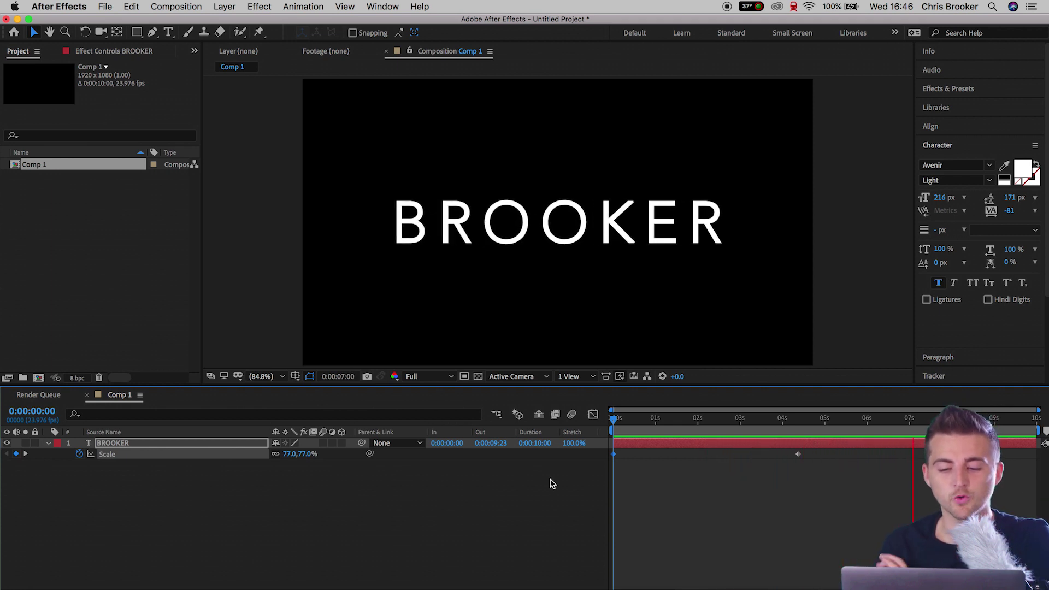
pyautogui.press('space')
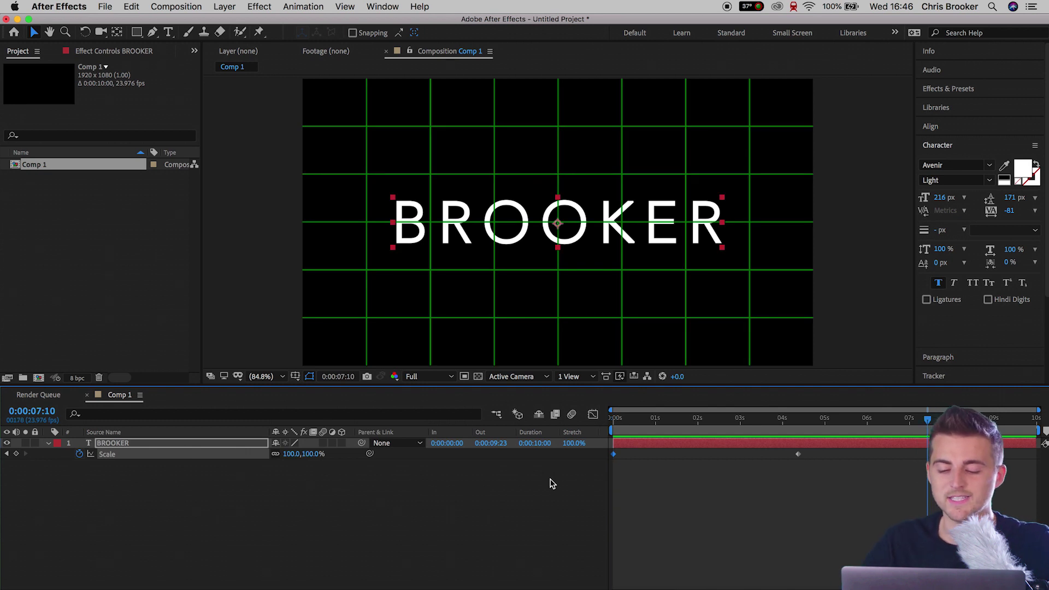
# Select all of BROOKER's tracking and scale keyframes and apply Easy Ease.
pyautogui.click(49, 443)
pyautogui.click(49, 443)
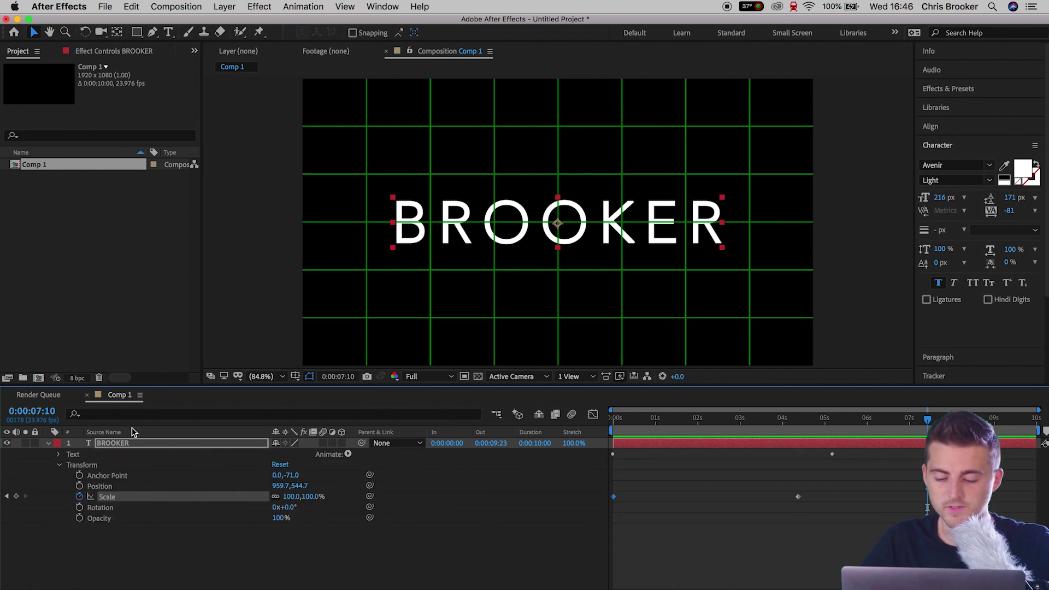
pyautogui.click(59, 455)
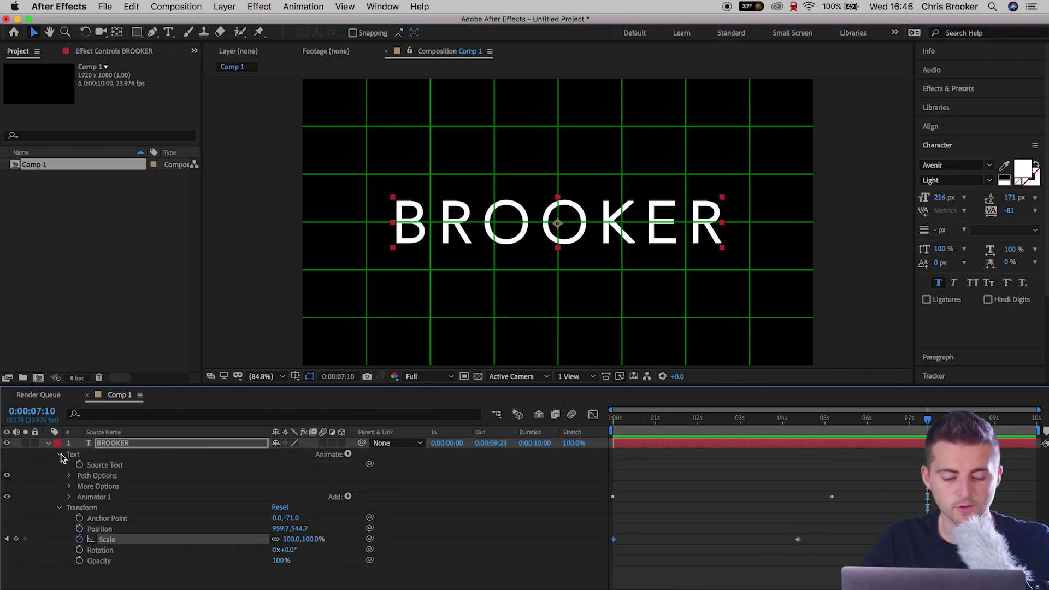
pyautogui.click(69, 497)
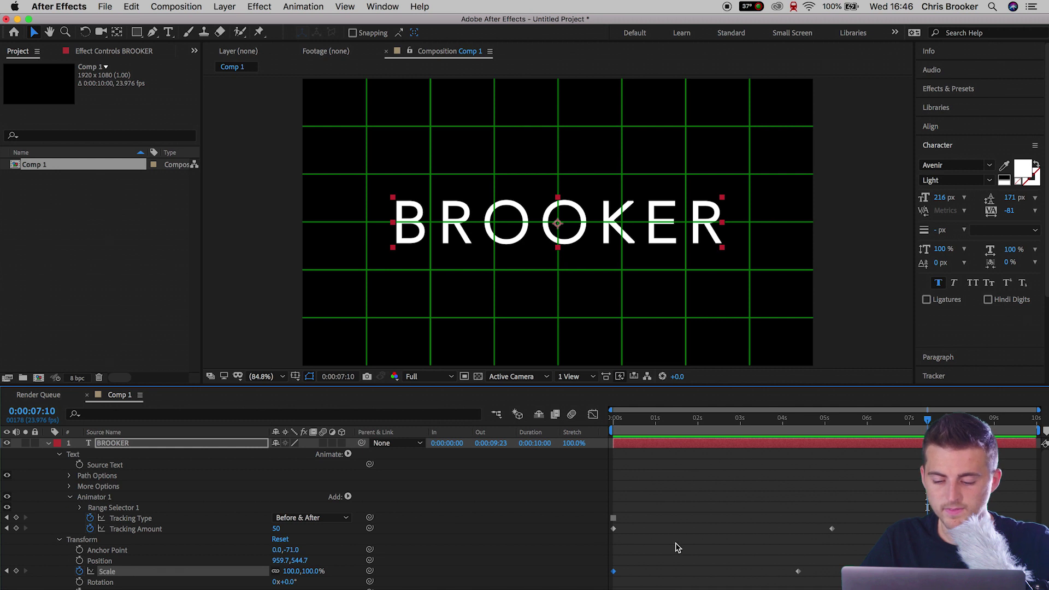
pyautogui.scroll(-1, 841, 530)
pyautogui.moveTo(874, 498); pyautogui.dragTo(573, 575)
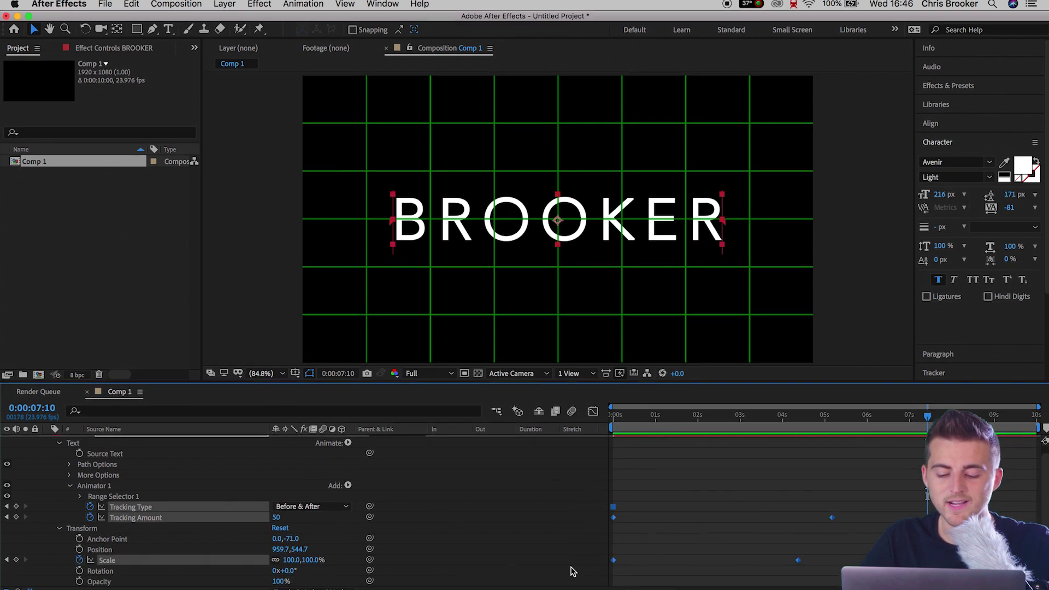
pyautogui.rightClick(614, 561)
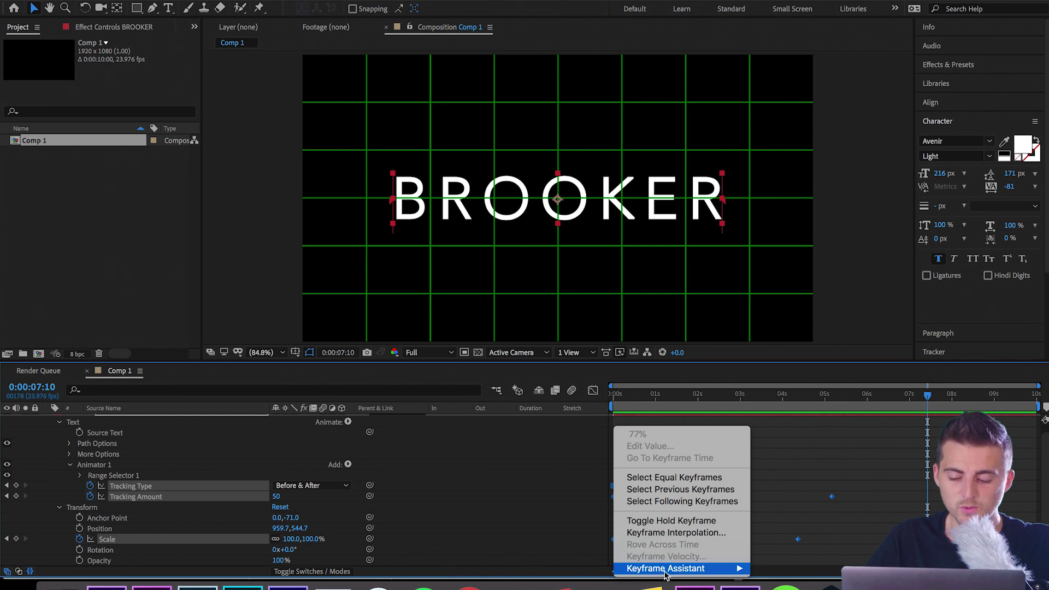
pyautogui.moveTo(678, 571)
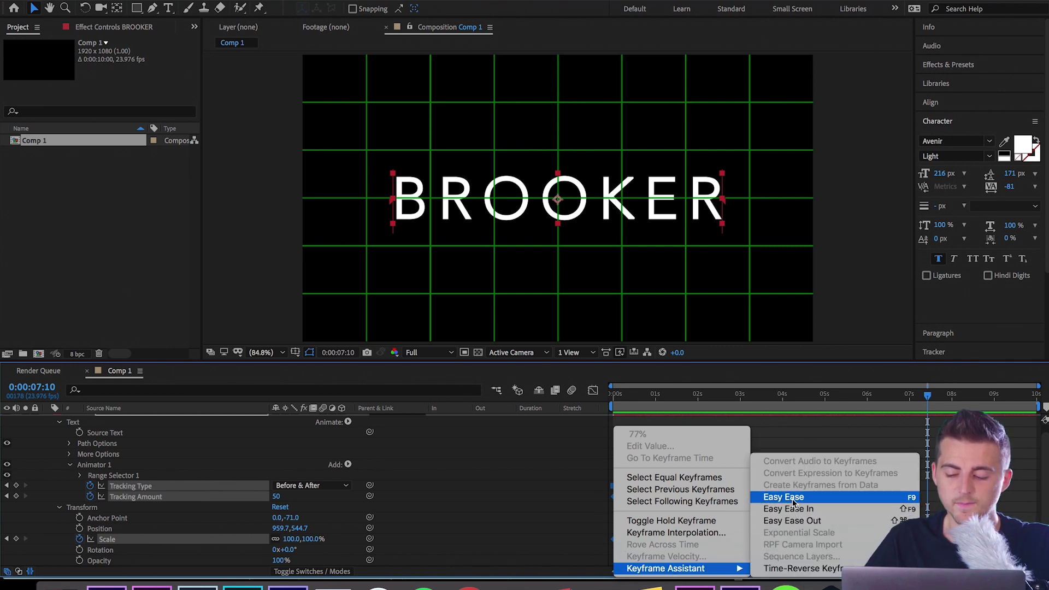
pyautogui.click(787, 497)
pyautogui.press('Home')
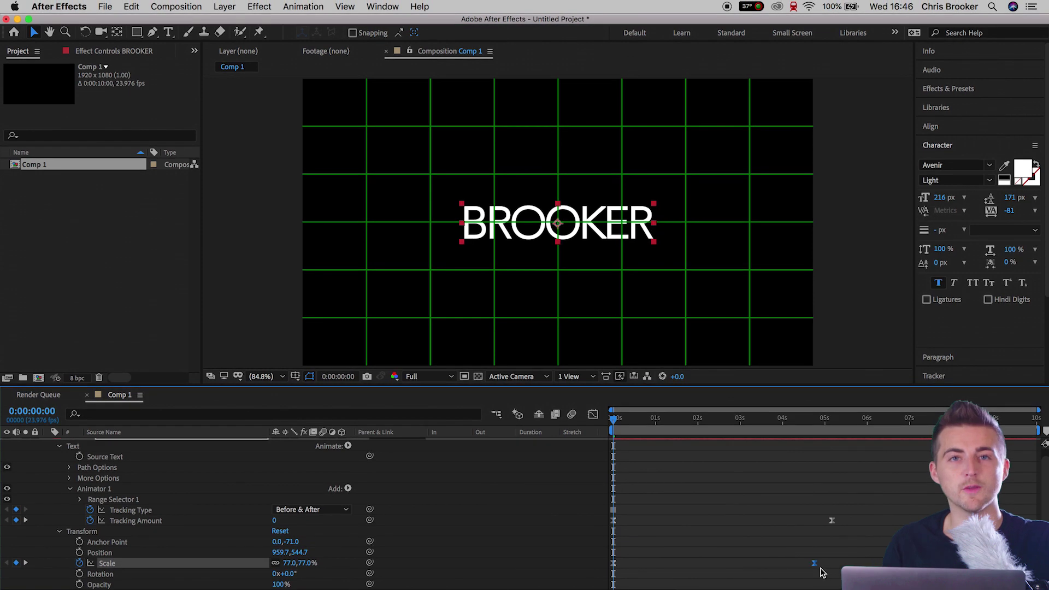